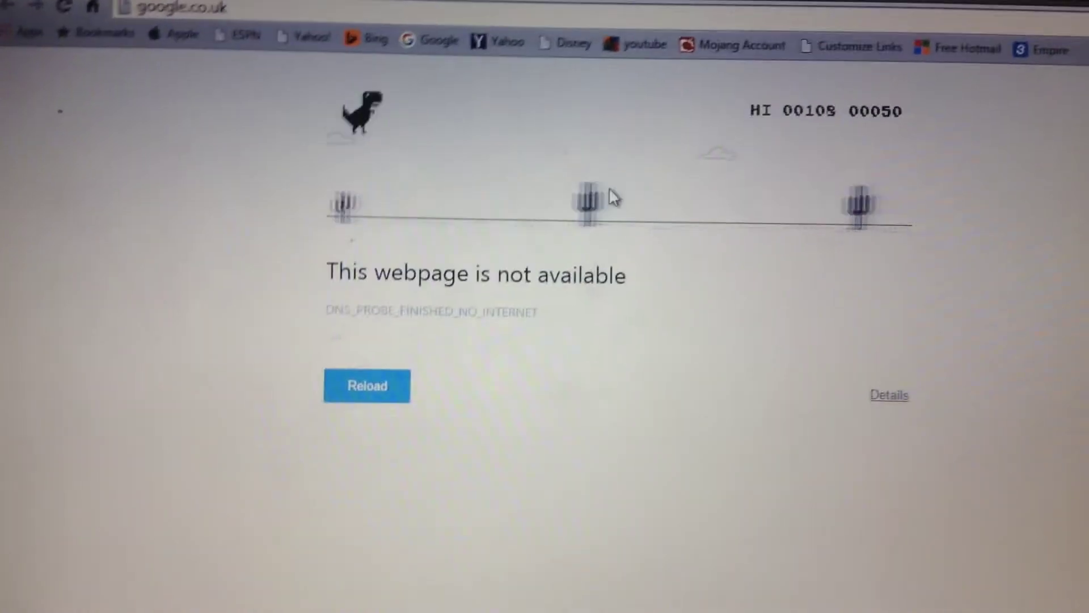
- Play a few short dinosaur runs, jumping the first cacti and restarting after each crash
key("space")
key("space")
key("space")
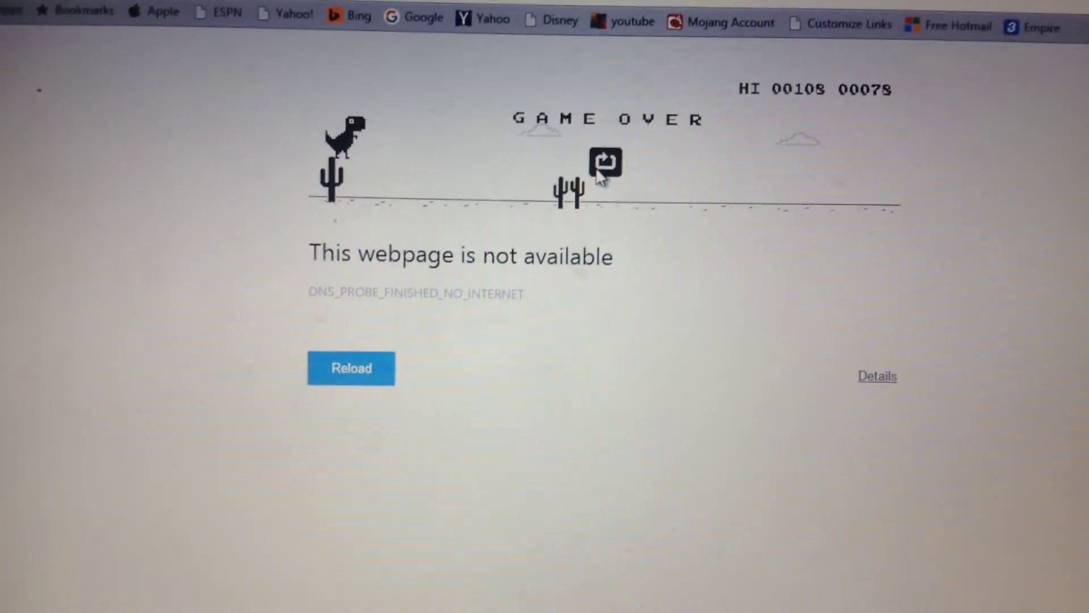
left_click(596, 170)
key("space")
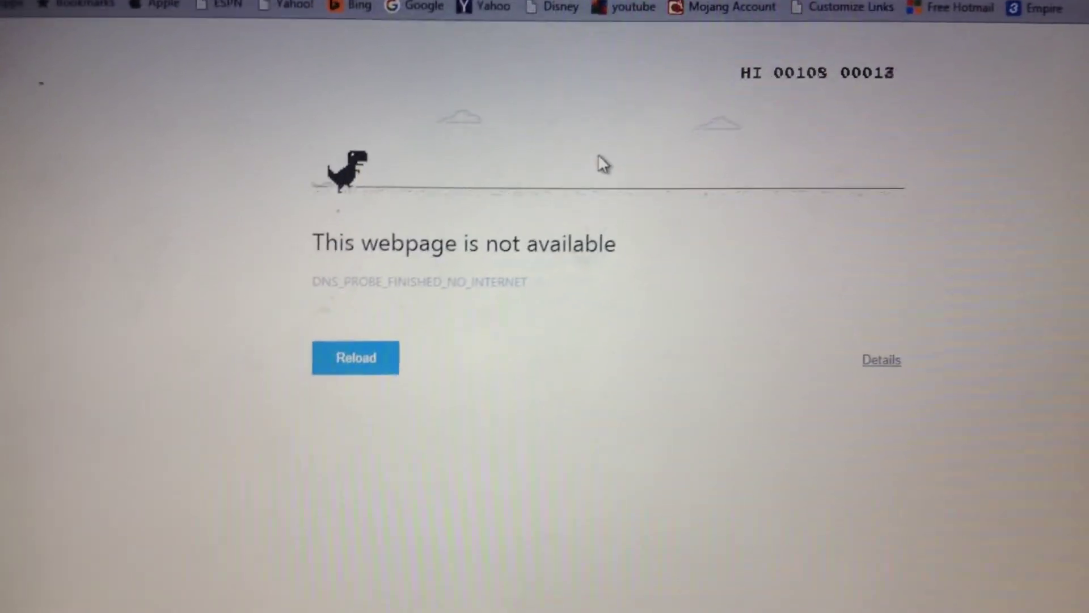
key("space")
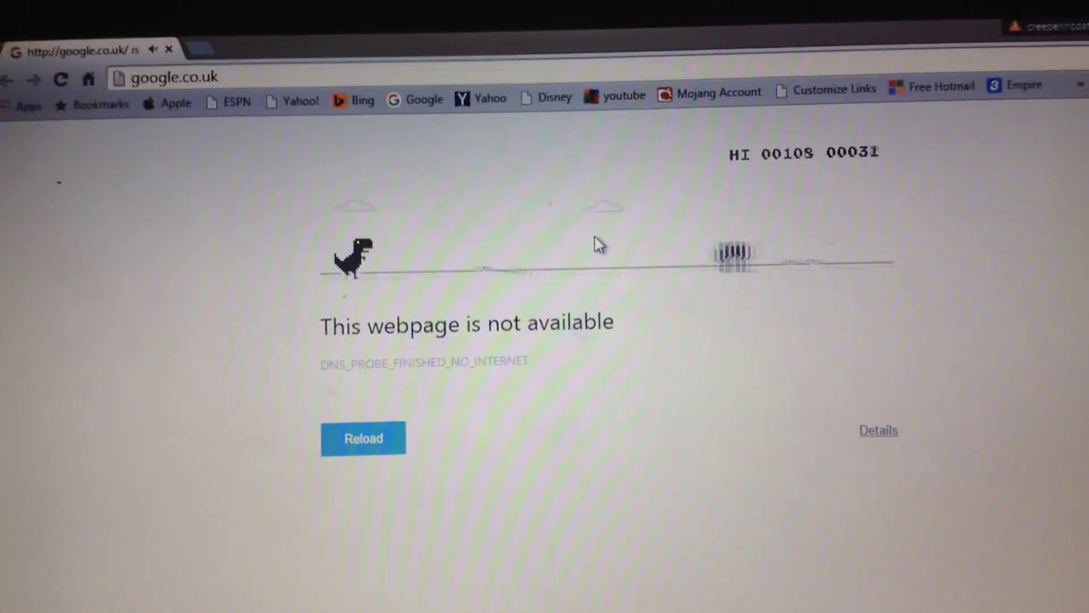
key("space")
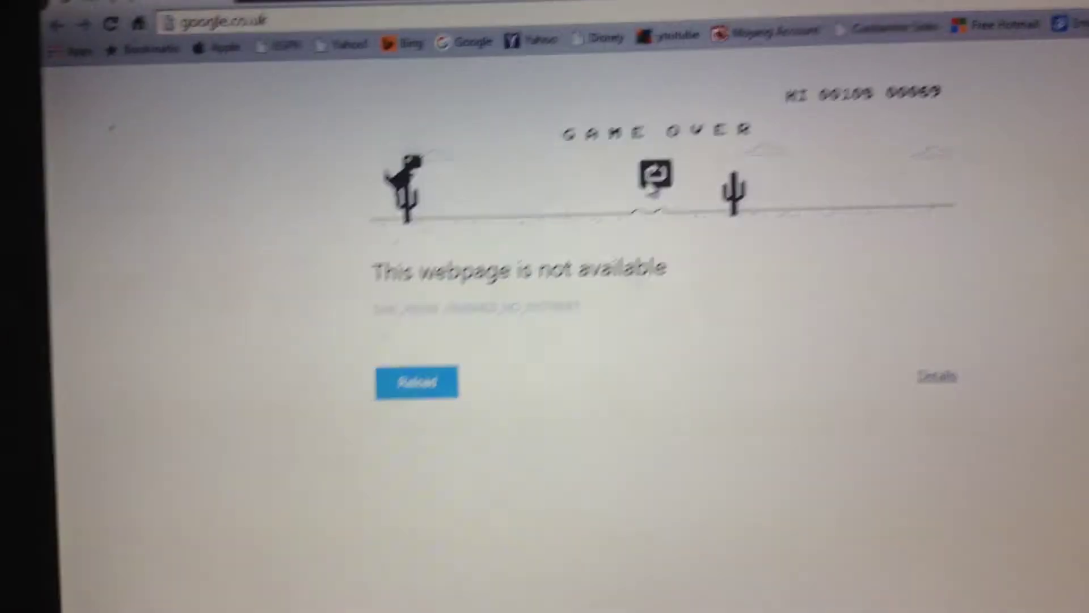
left_click(677, 141)
key("space")
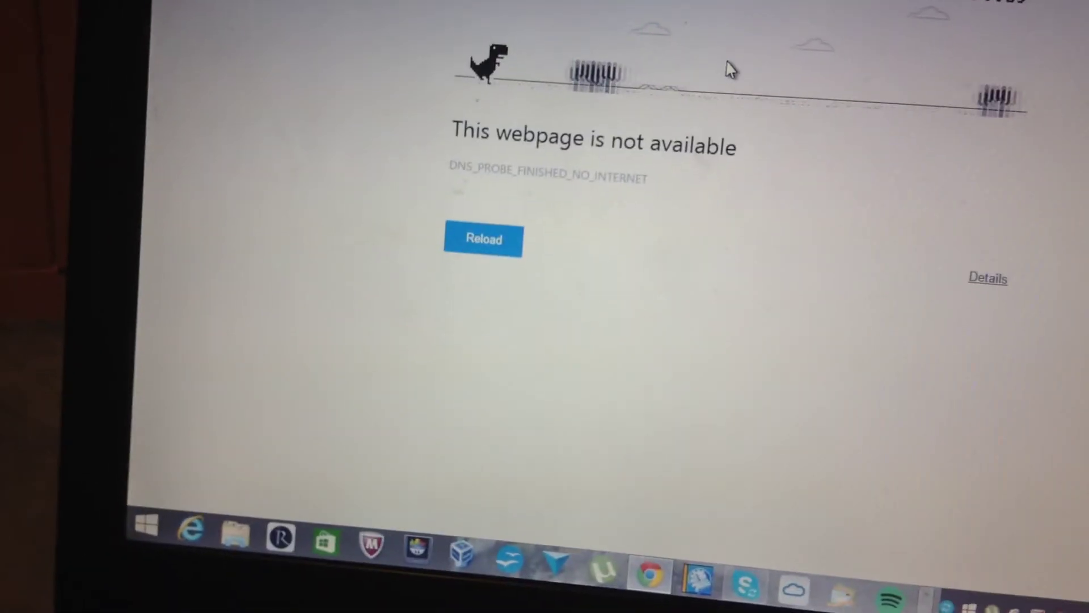
- Keep a longer run going by jumping successive cacti until crashing and restarting
key("space")
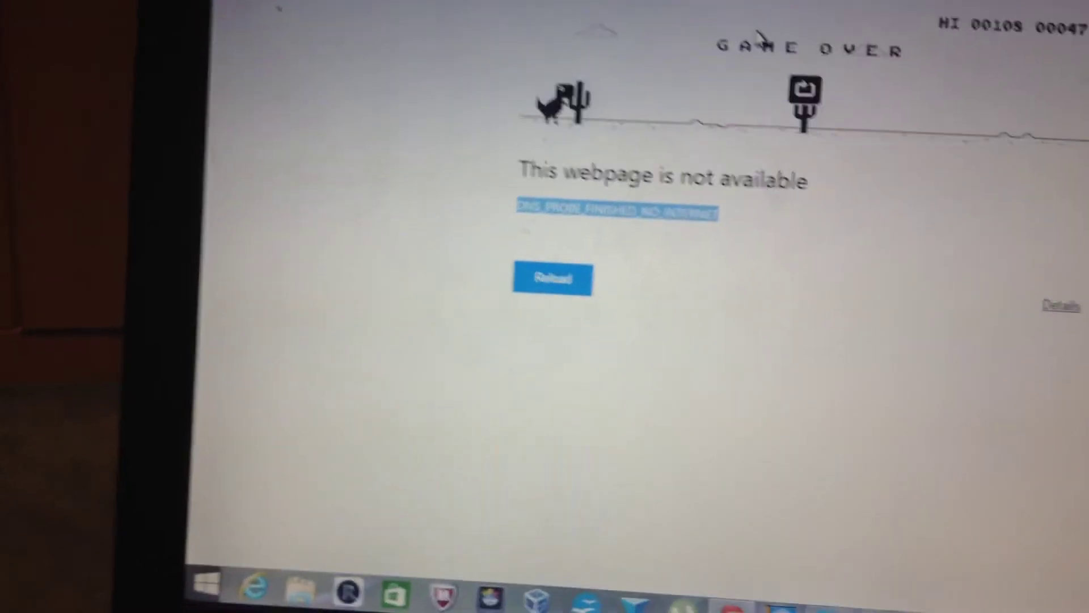
key("space")
key("space")
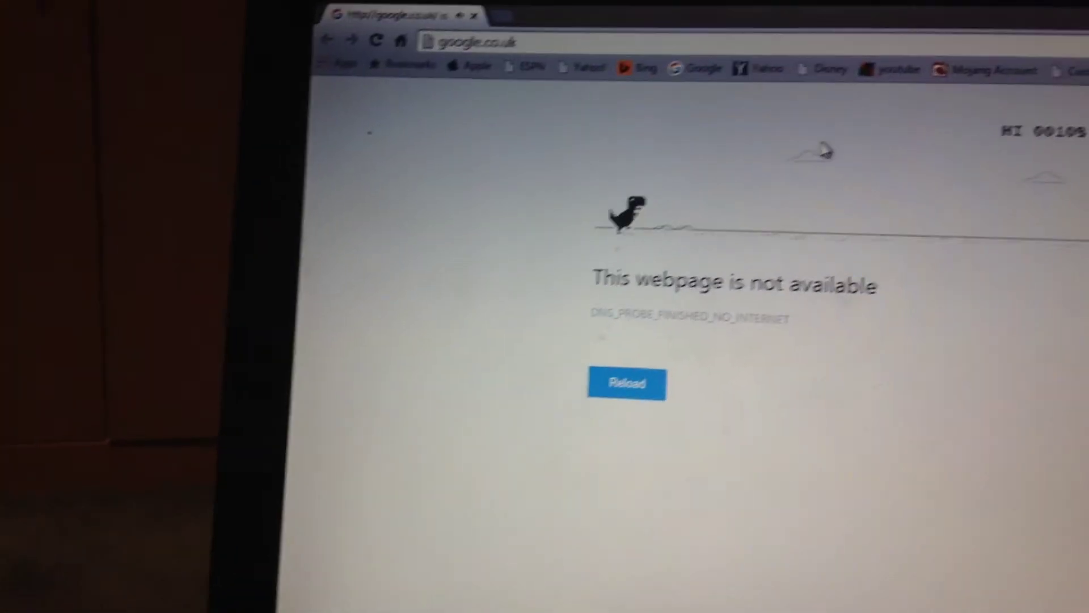
key("space")
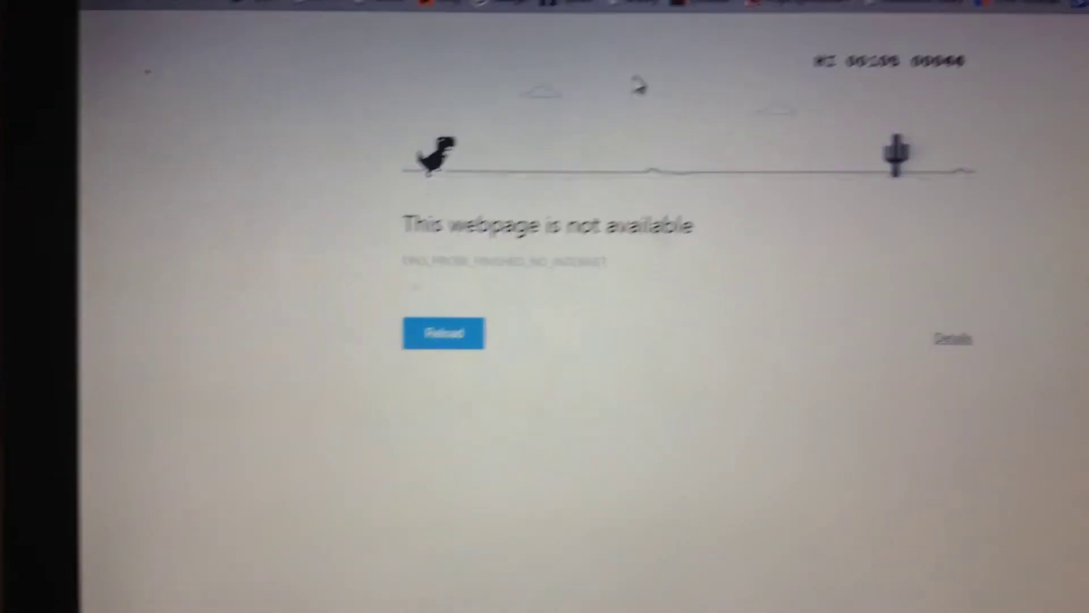
key("space")
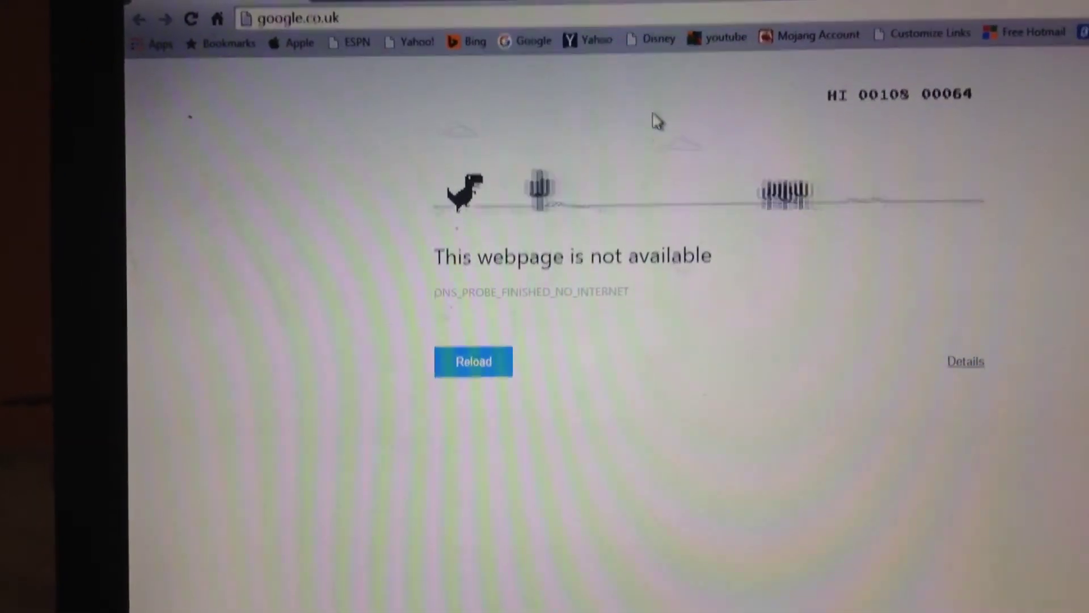
key("space")
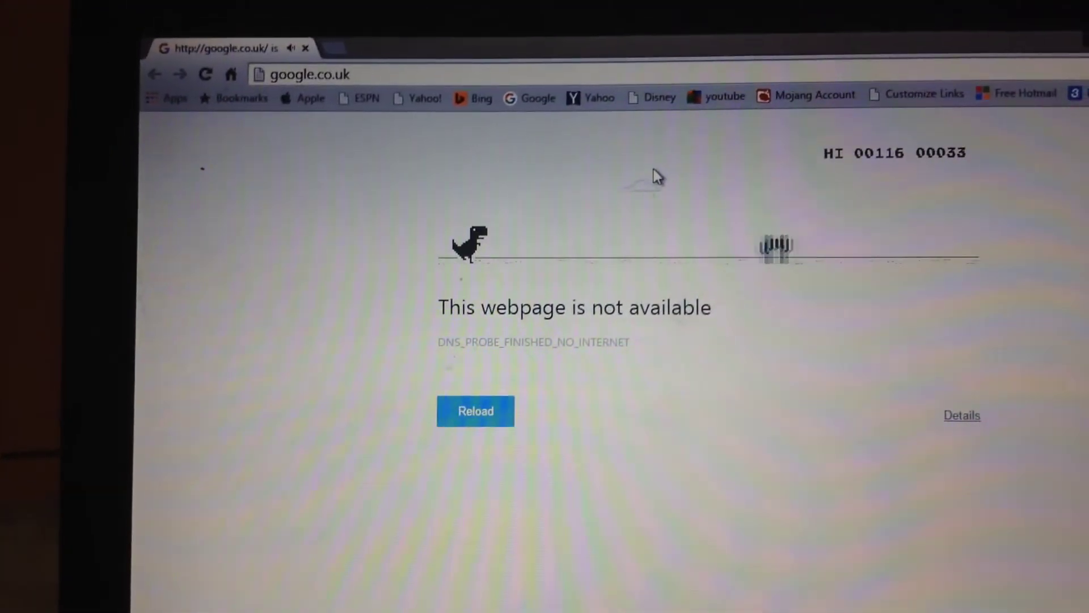
key("space")
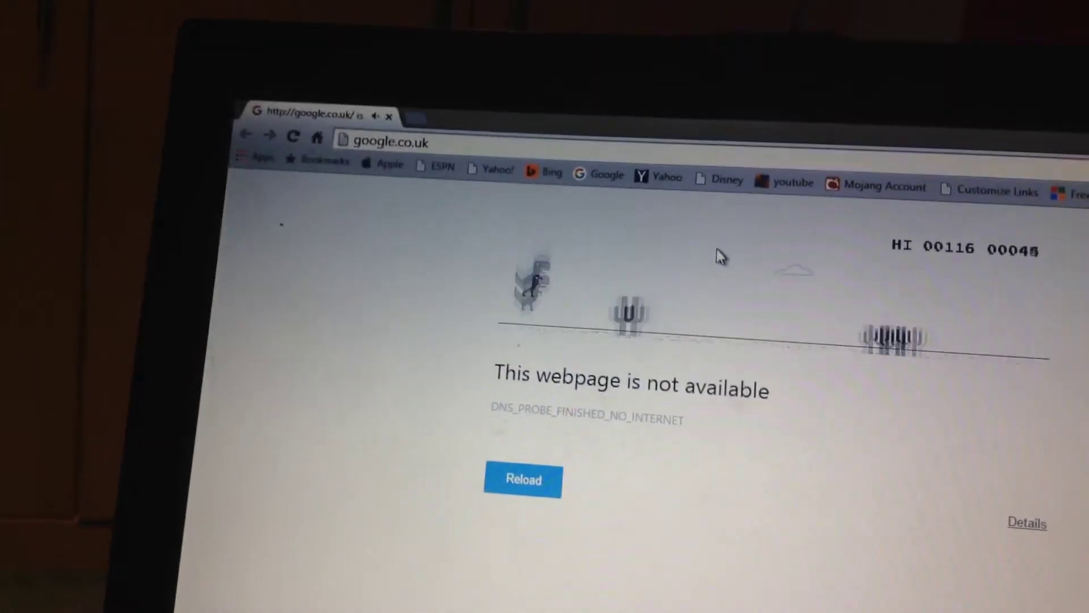
key("space")
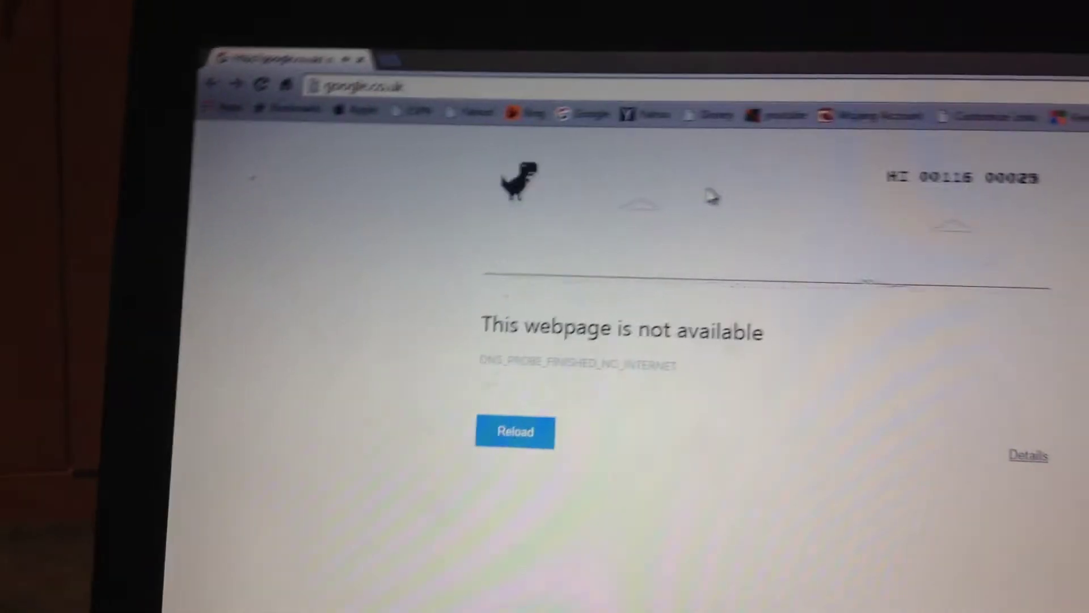
- Clear the cactus group and triple cactus in a new run reaching 82 points against the 116 high score
key("space")
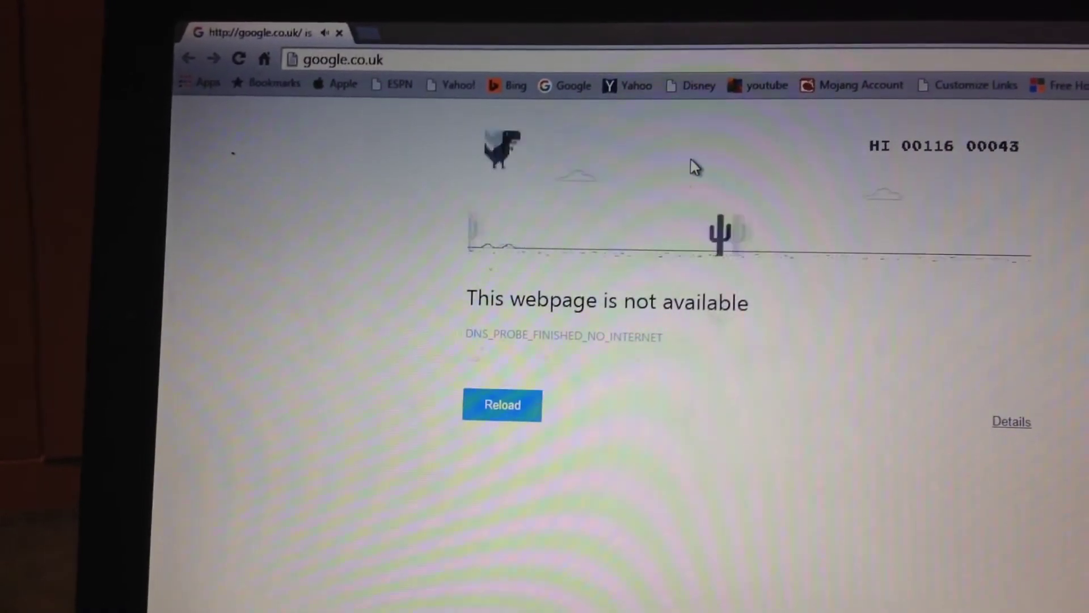
key("space")
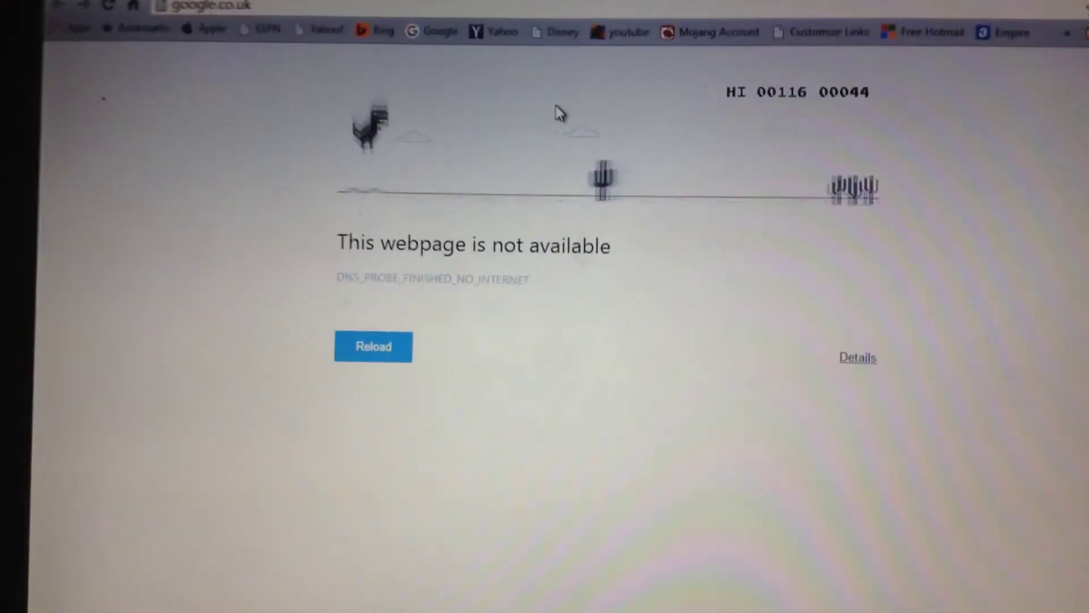
key("space")
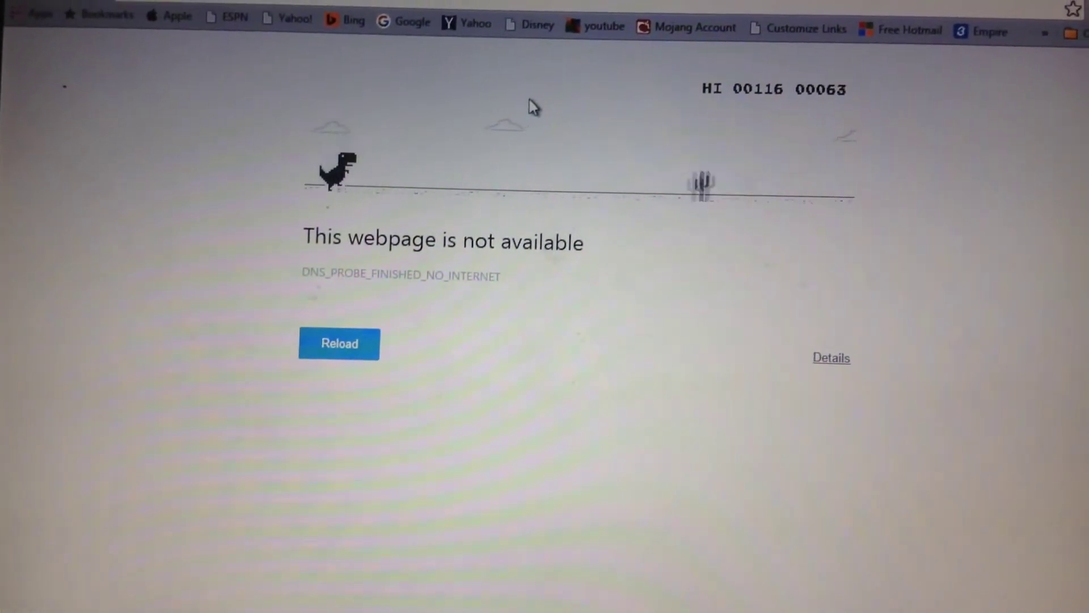
key("space")
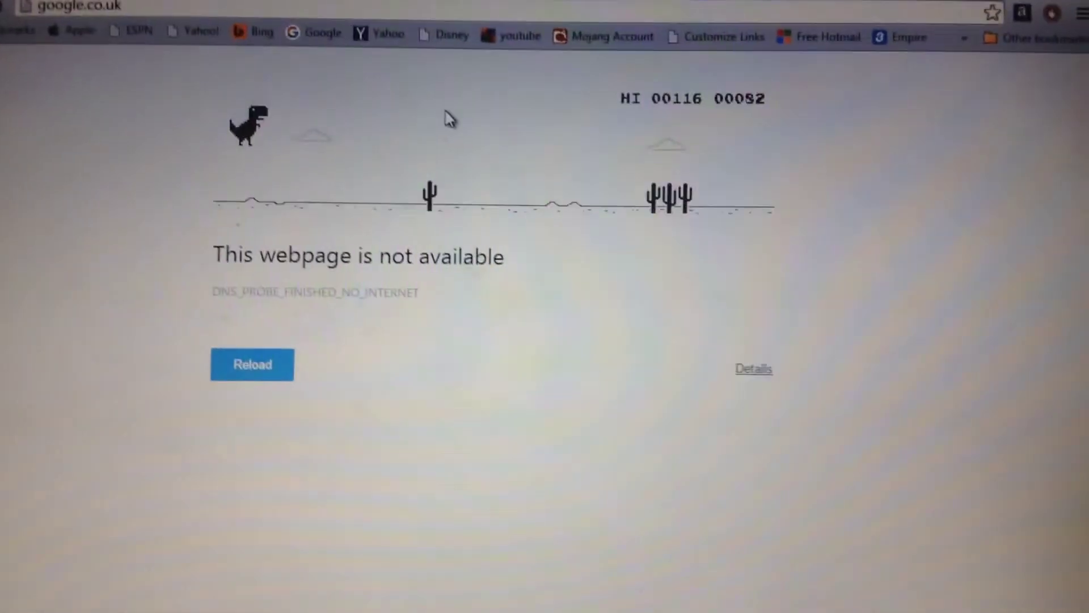